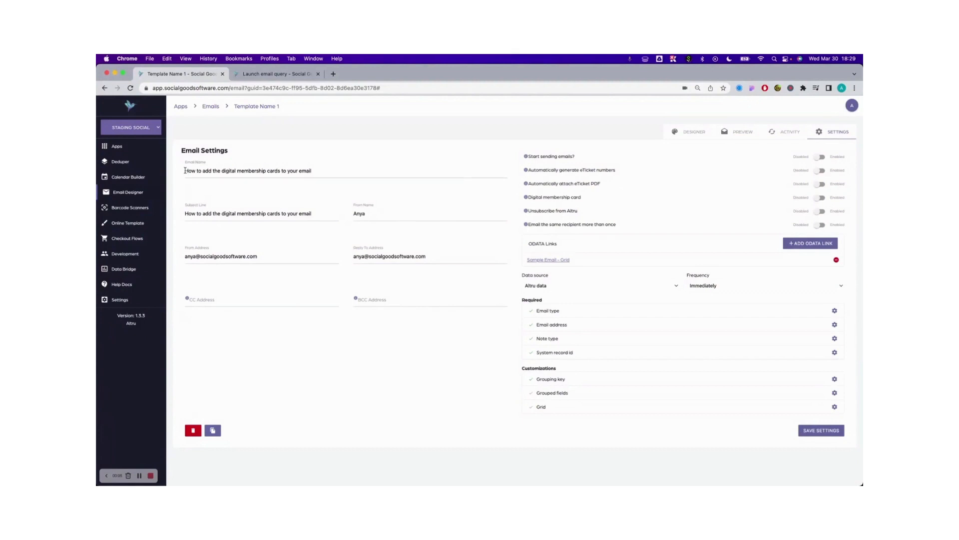
- Review the email name in the email settings and consult the Launch email query help article
{"action": "left_click_drag", "start_coordinate": [185, 172], "coordinate": [321, 168]}
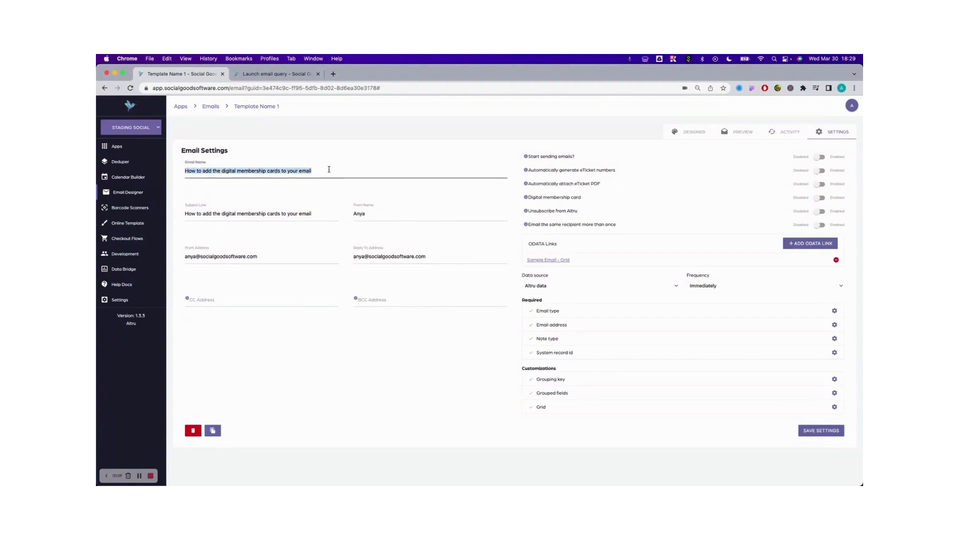
{"action": "left_click", "coordinate": [183, 203]}
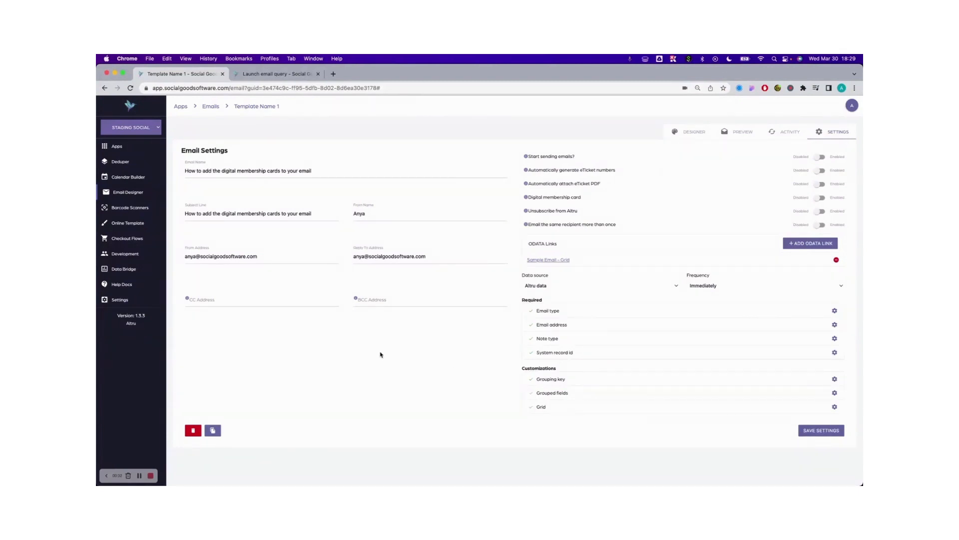
{"action": "left_click", "coordinate": [262, 75]}
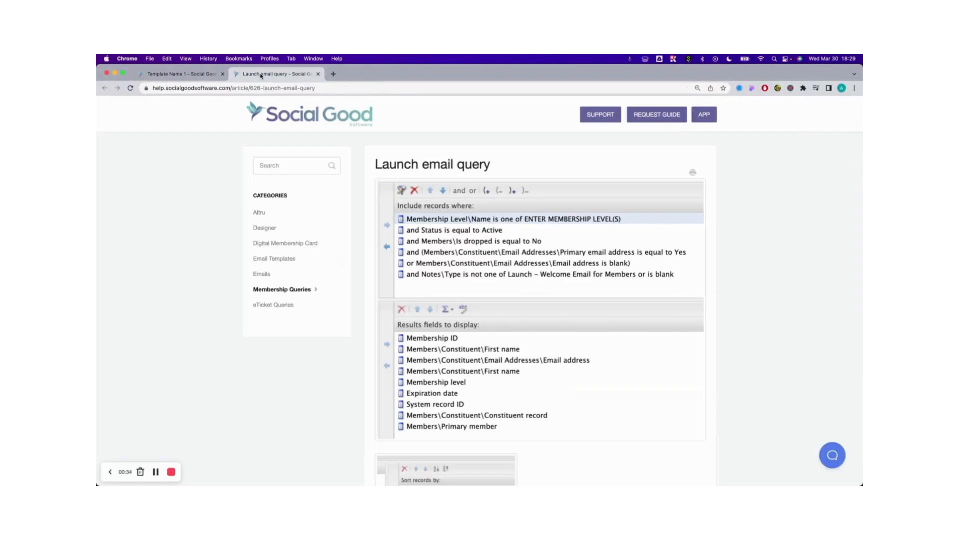
{"action": "left_click", "coordinate": [200, 75]}
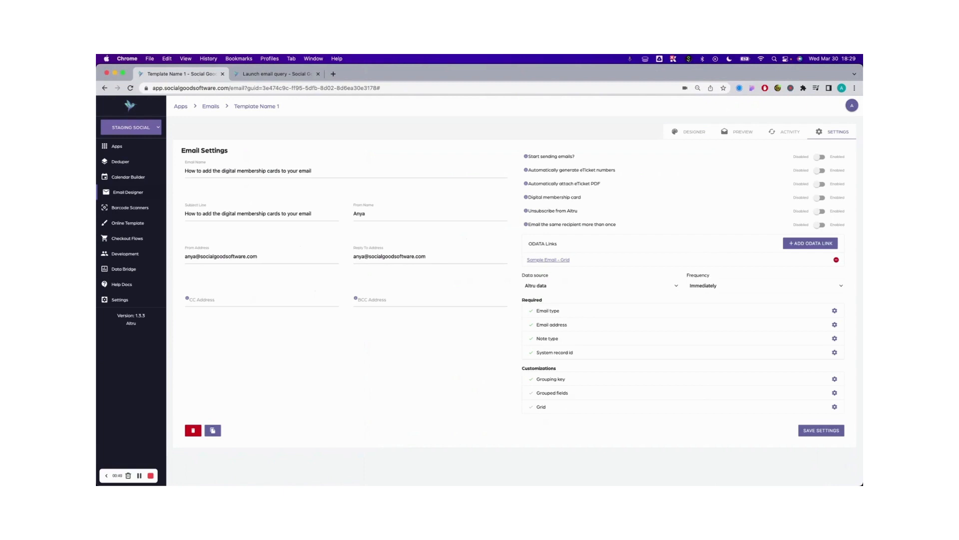
- Open the definition of the linked Sample Email - Grid query and examine its First name and Constituent record output fields
{"action": "left_click", "coordinate": [549, 265]}
{"action": "left_click", "coordinate": [546, 262]}
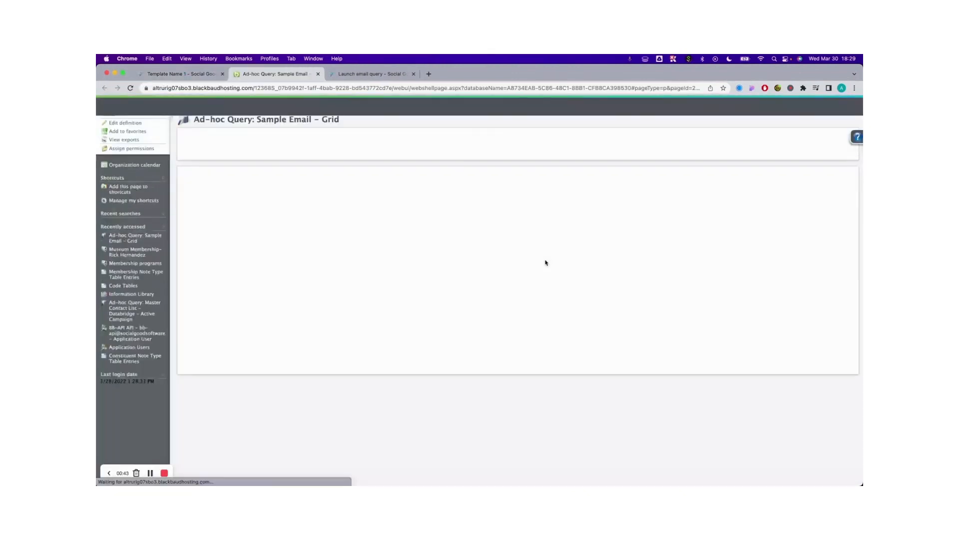
{"action": "left_click", "coordinate": [131, 146]}
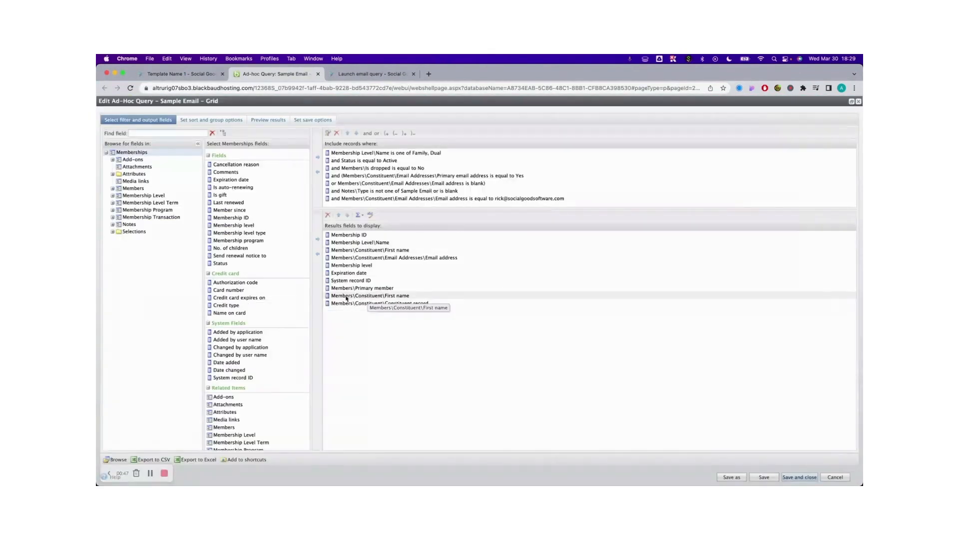
{"action": "left_click", "coordinate": [455, 296]}
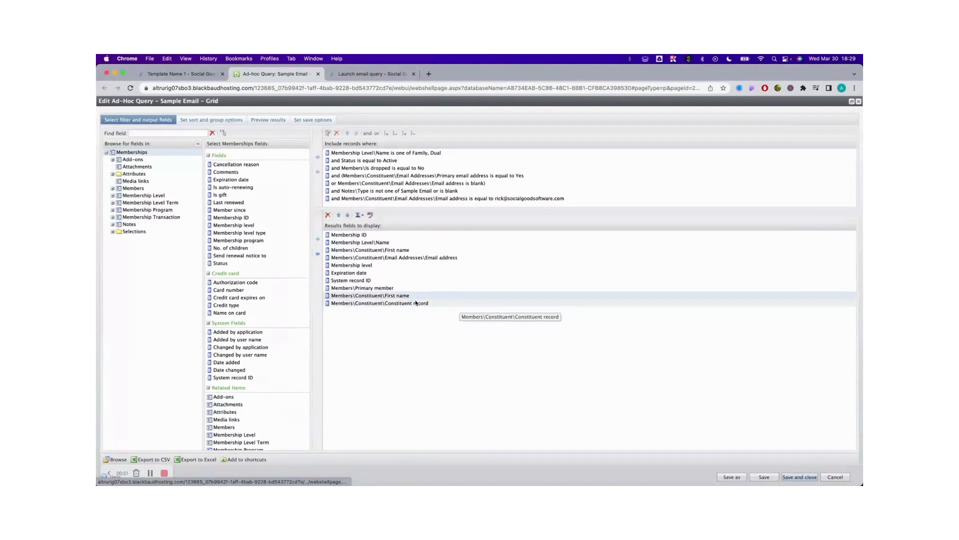
{"action": "left_click", "coordinate": [445, 303]}
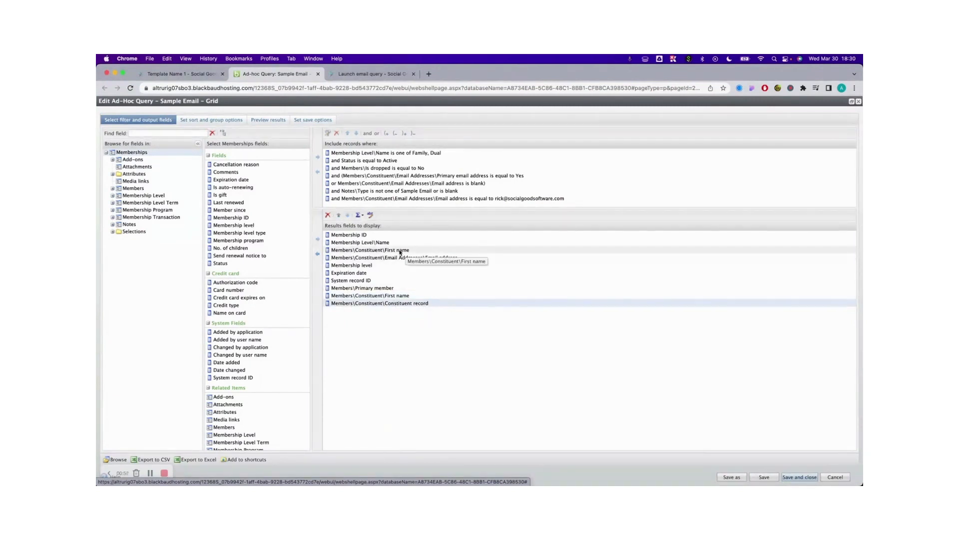
{"action": "left_click", "coordinate": [403, 296]}
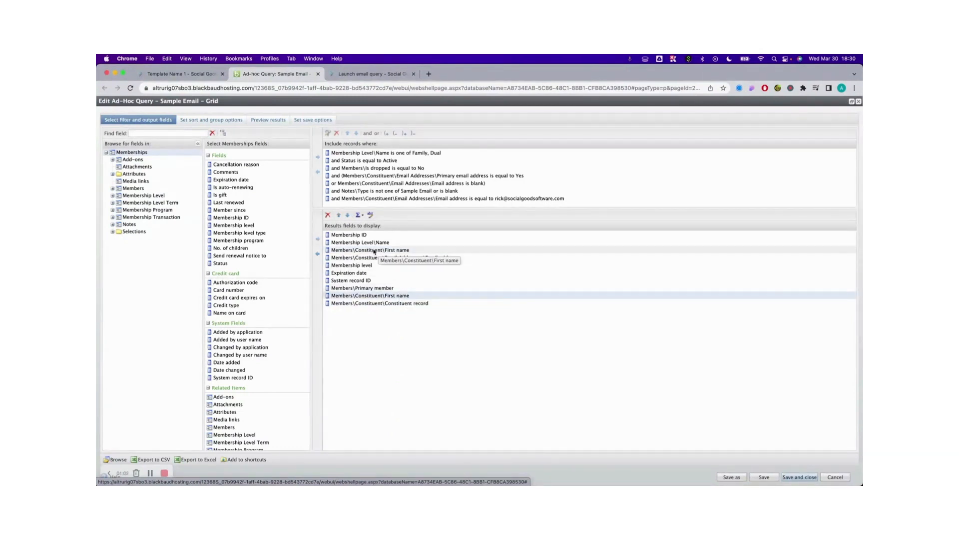
{"action": "left_click", "coordinate": [429, 251]}
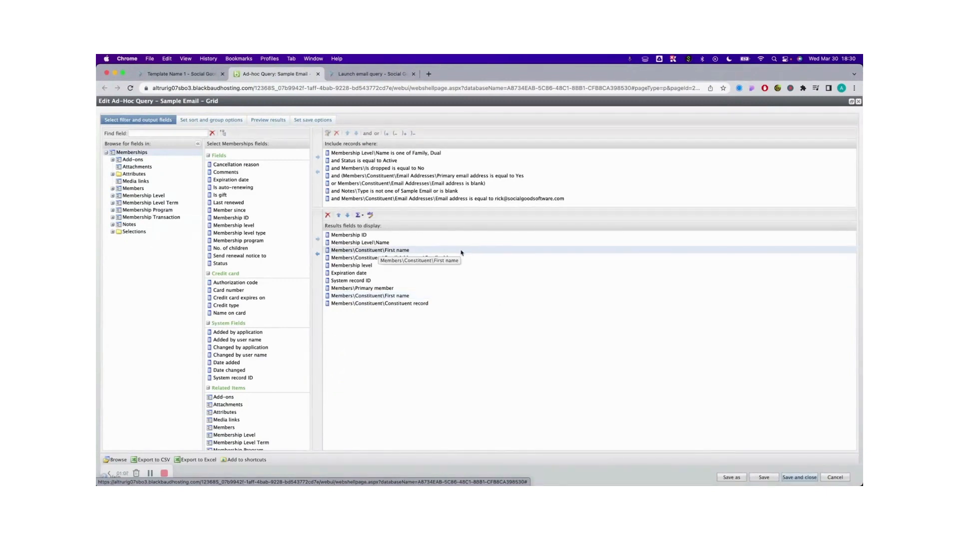
{"action": "left_click", "coordinate": [399, 297]}
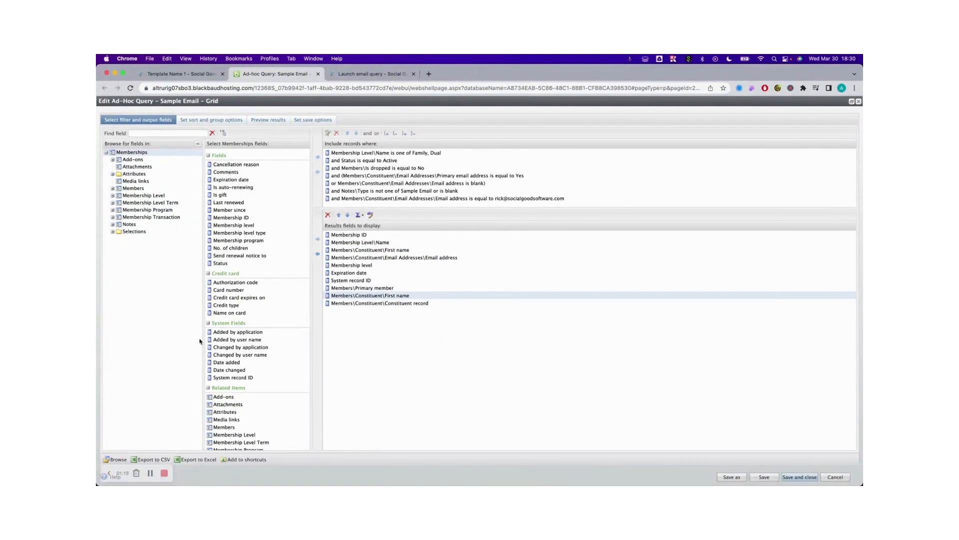
- In the email settings, save Members\Constituent\Email Addresses\Email address as the email address field and System record ID as the grouping key
{"action": "left_click", "coordinate": [179, 75]}
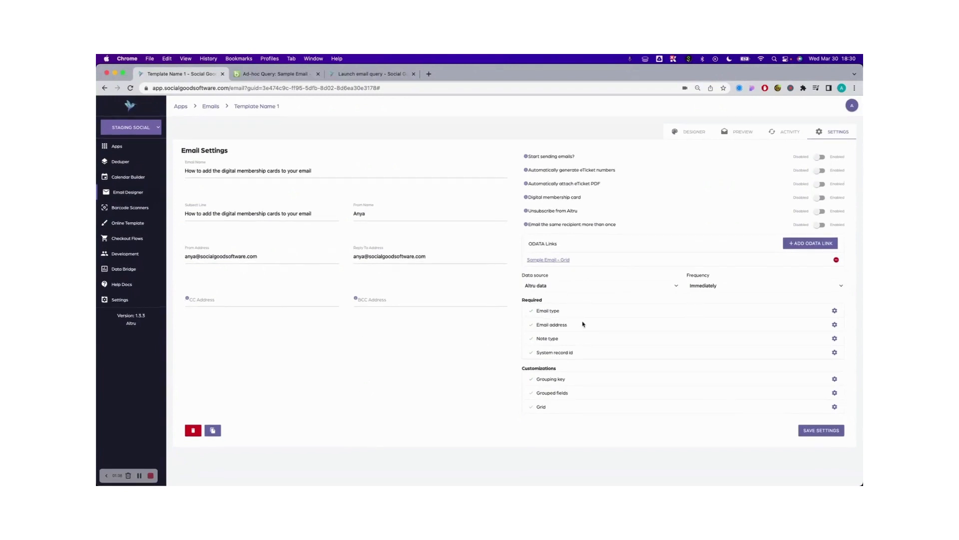
{"action": "mouse_move", "coordinate": [532, 328]}
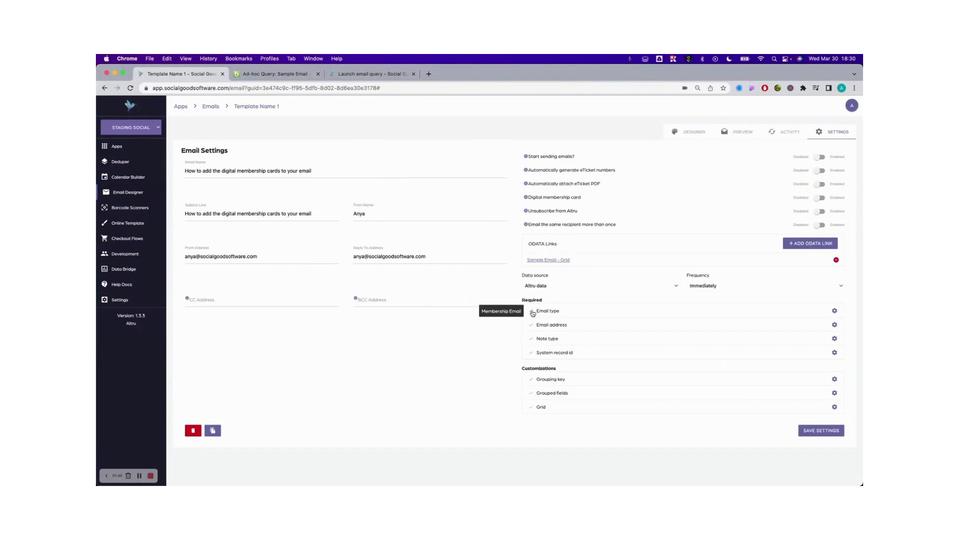
{"action": "left_click", "coordinate": [834, 325]}
{"action": "left_click", "coordinate": [512, 180]}
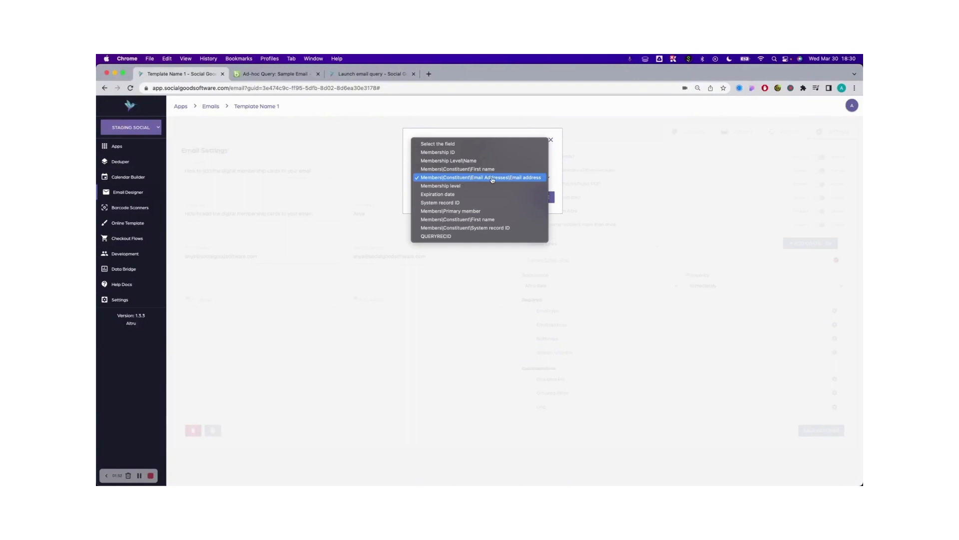
{"action": "left_click", "coordinate": [493, 179]}
{"action": "left_click", "coordinate": [546, 197]}
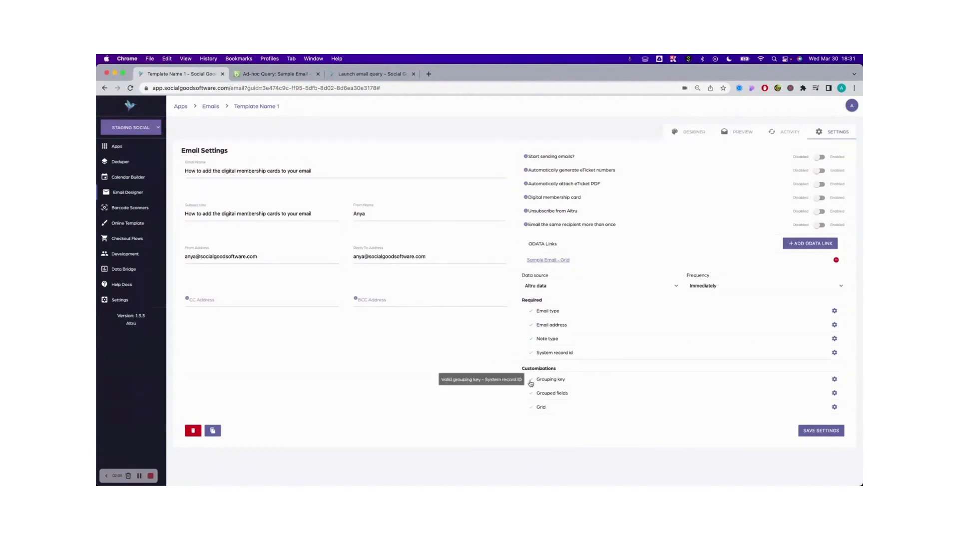
{"action": "left_click", "coordinate": [834, 380]}
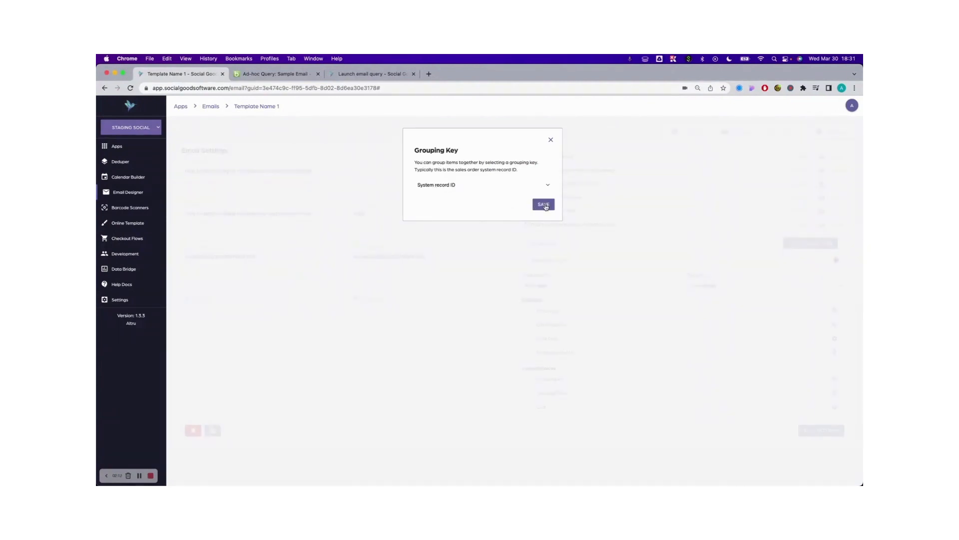
{"action": "left_click", "coordinate": [544, 205]}
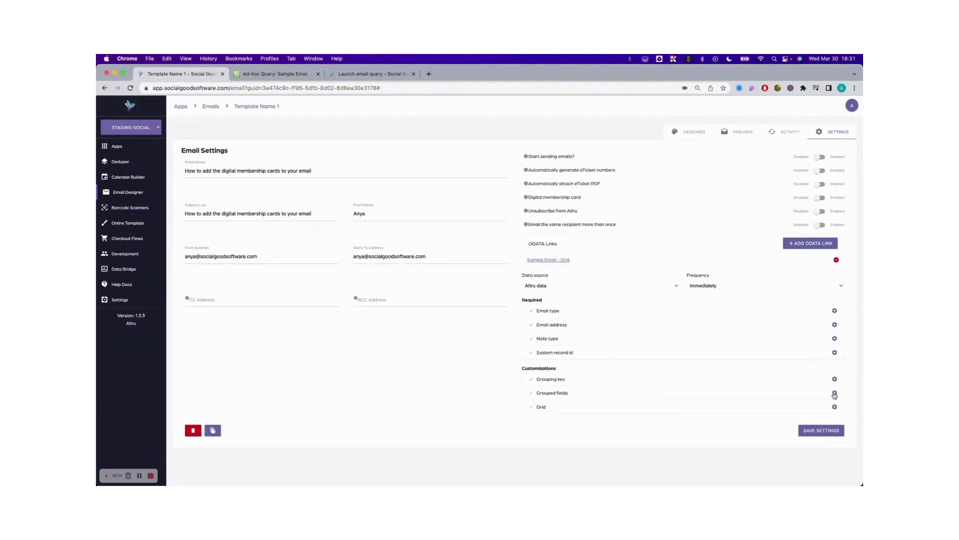
- Enable Members\Constituent\First name and Members\Constituent\System record ID as grouped fields and save them
{"action": "left_click", "coordinate": [835, 394]}
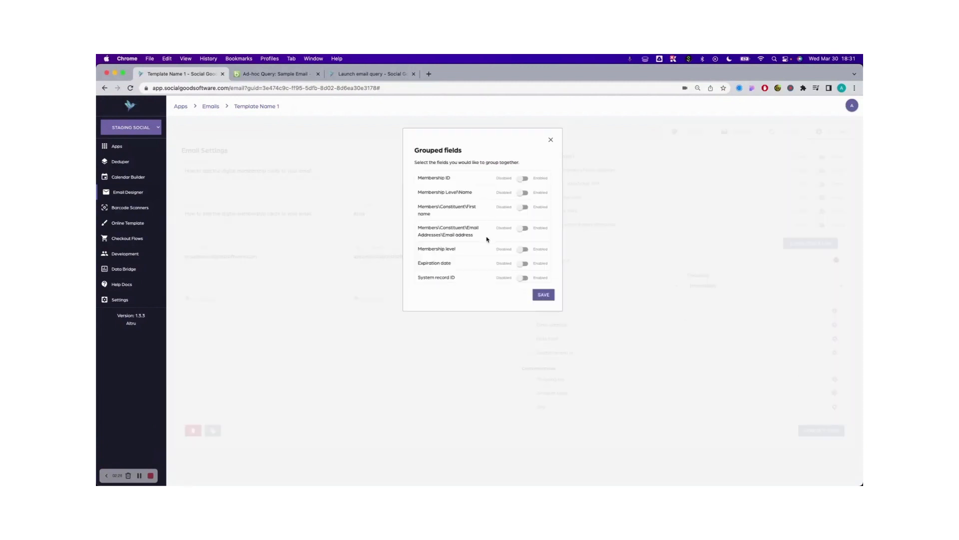
{"action": "scroll", "coordinate": [487, 240], "scroll_direction": "down", "scroll_amount": 2}
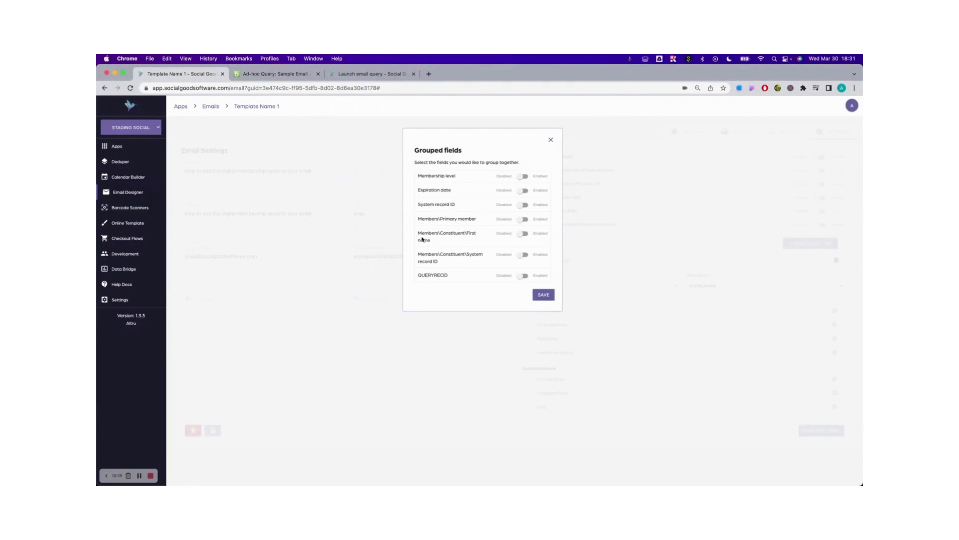
{"action": "left_click_drag", "start_coordinate": [418, 233], "coordinate": [452, 243]}
{"action": "scroll", "coordinate": [451, 243], "scroll_direction": "up", "scroll_amount": 1}
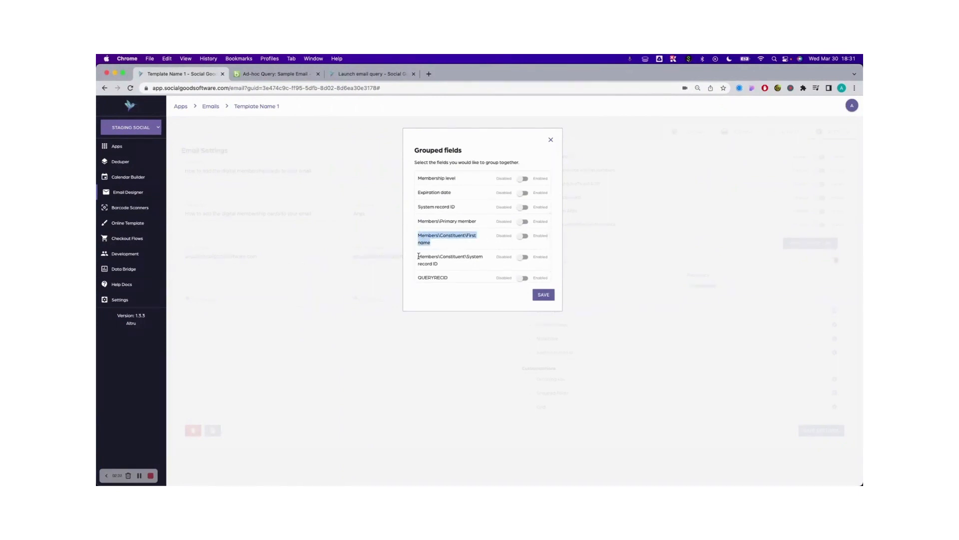
{"action": "left_click_drag", "start_coordinate": [419, 256], "coordinate": [456, 268]}
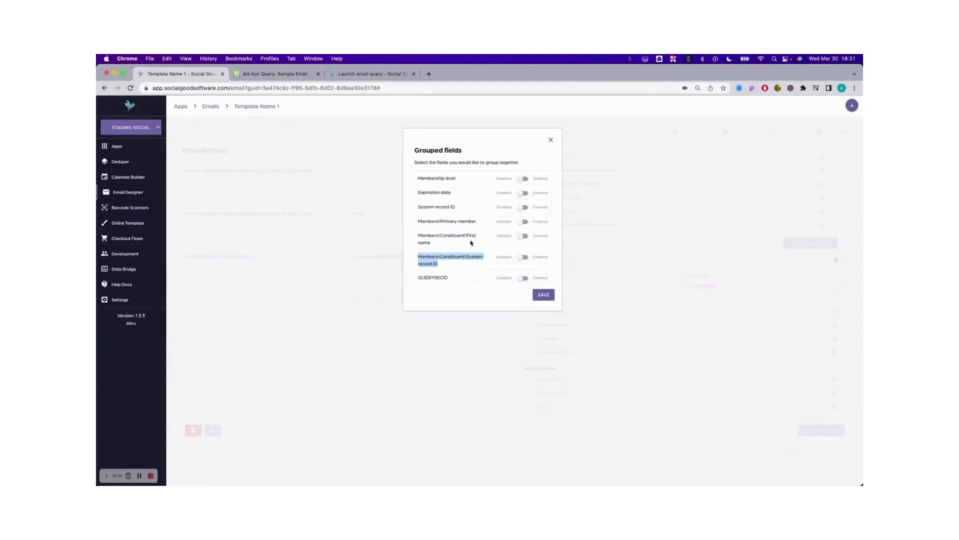
{"action": "left_click", "coordinate": [472, 244]}
{"action": "left_click", "coordinate": [523, 236]}
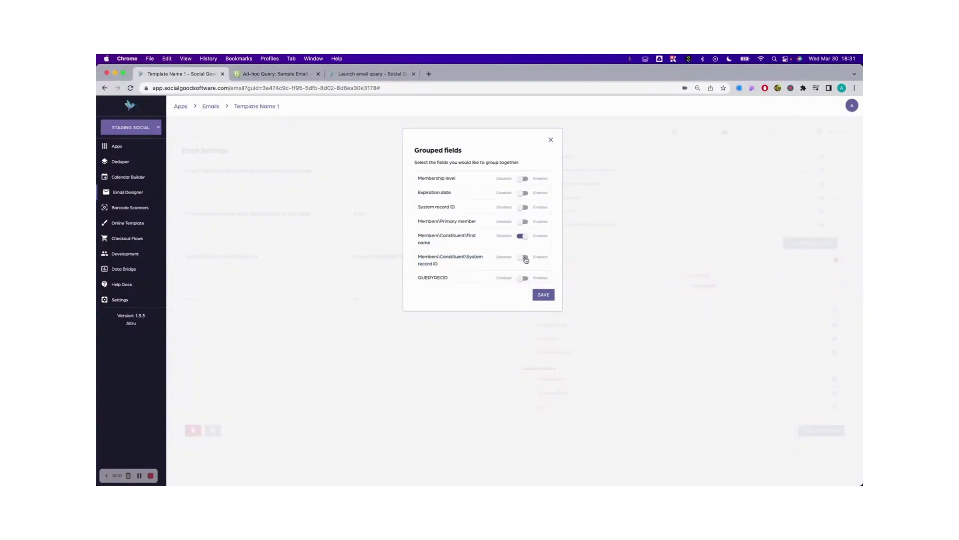
{"action": "left_click", "coordinate": [522, 257]}
{"action": "left_click", "coordinate": [545, 295]}
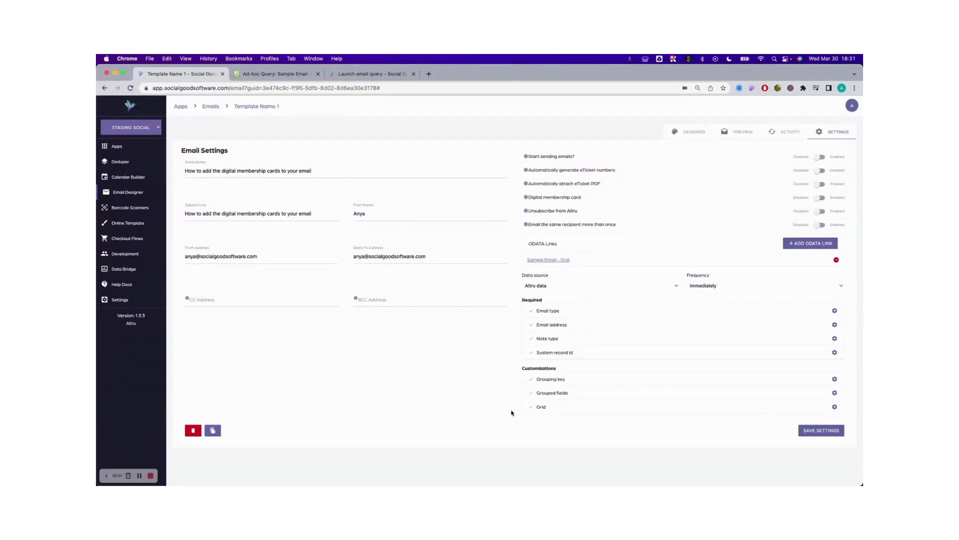
- Open the grid customization and examine the content of its Grid, Header and Footer sections
{"action": "left_click", "coordinate": [835, 408]}
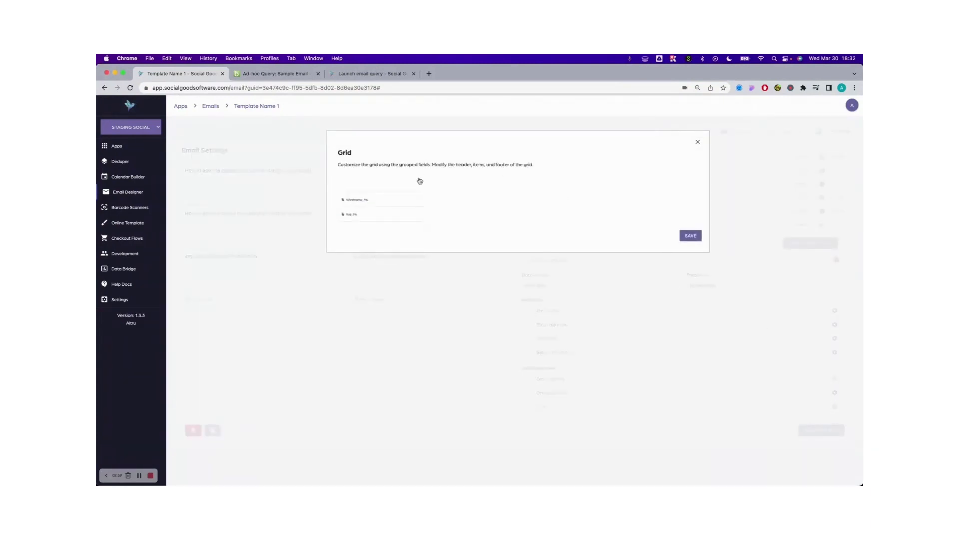
{"action": "left_click", "coordinate": [420, 181]}
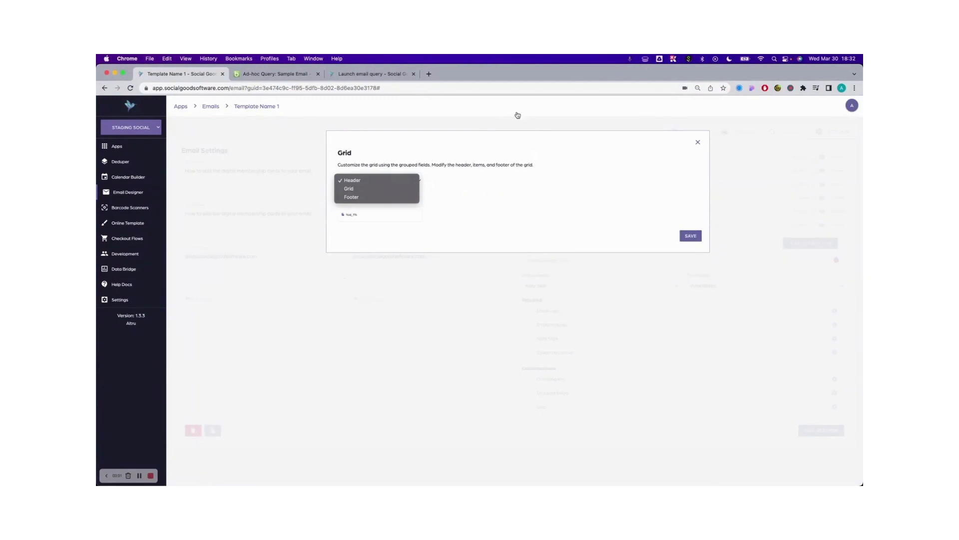
{"action": "left_click", "coordinate": [350, 189]}
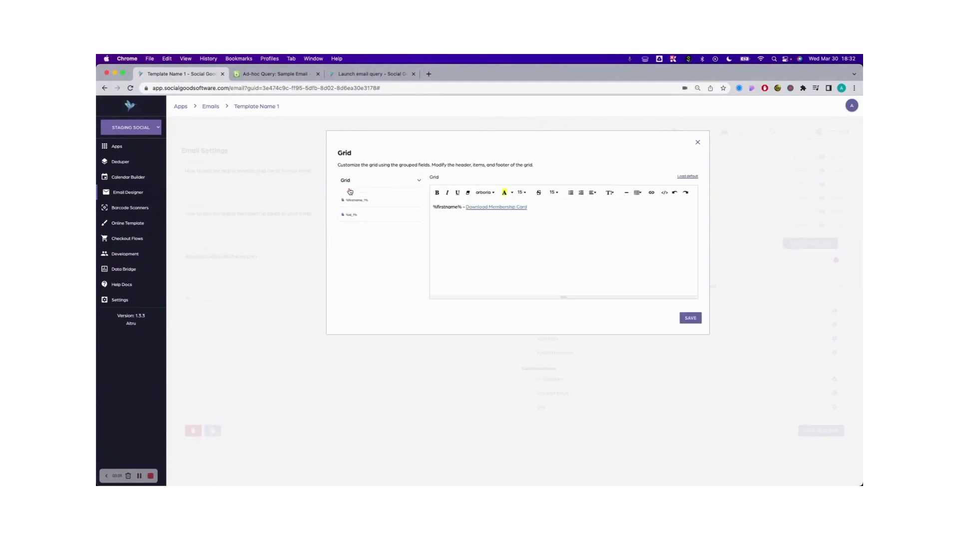
{"action": "left_click", "coordinate": [392, 181]}
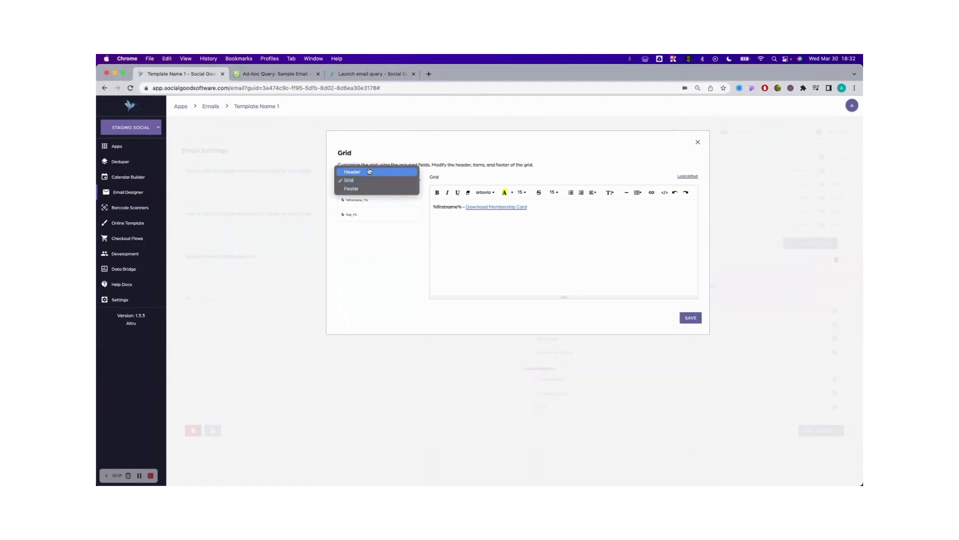
{"action": "left_click", "coordinate": [369, 171]}
{"action": "left_click", "coordinate": [378, 181]}
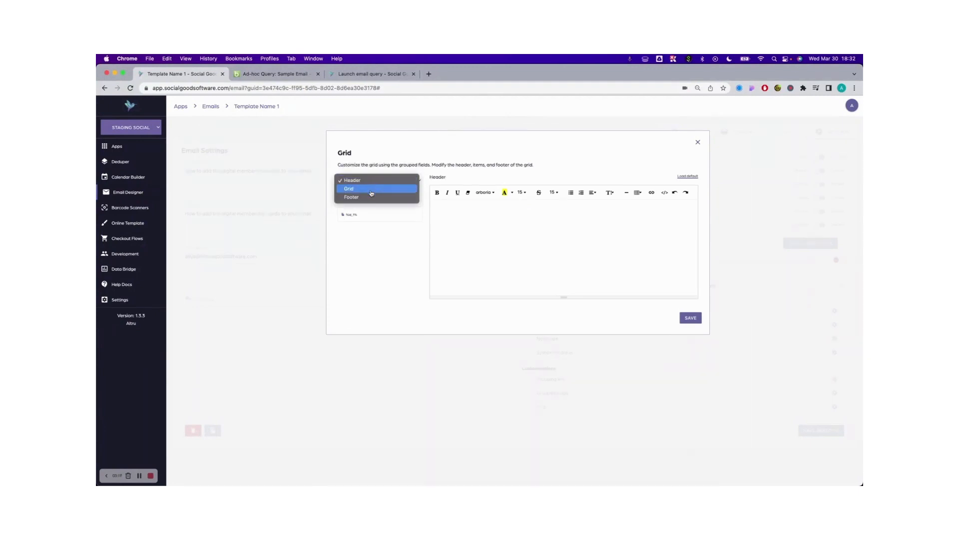
{"action": "left_click", "coordinate": [369, 197]}
{"action": "left_click", "coordinate": [376, 180]}
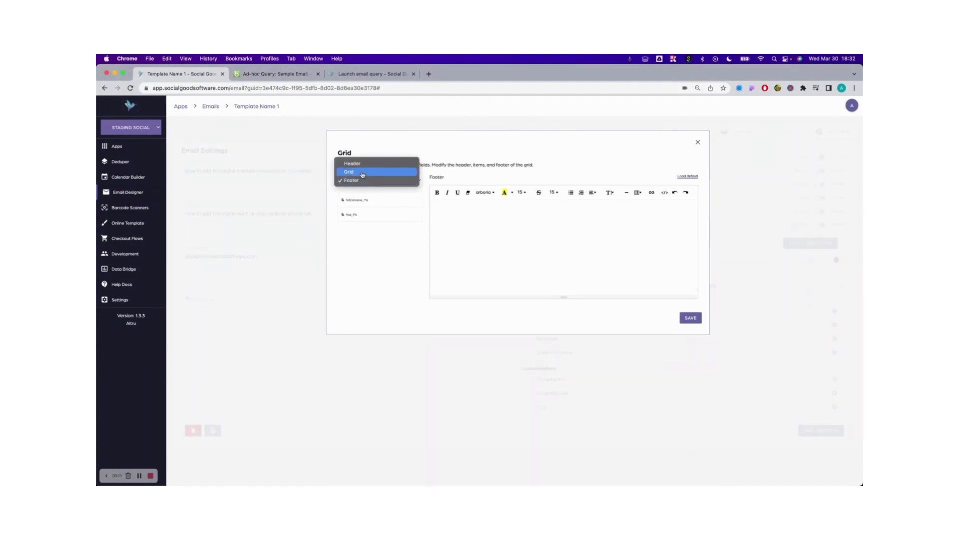
- Load the default content into the Grid section, check its first name variable and Download Membership Card link, and save the grid
{"action": "left_click", "coordinate": [363, 173]}
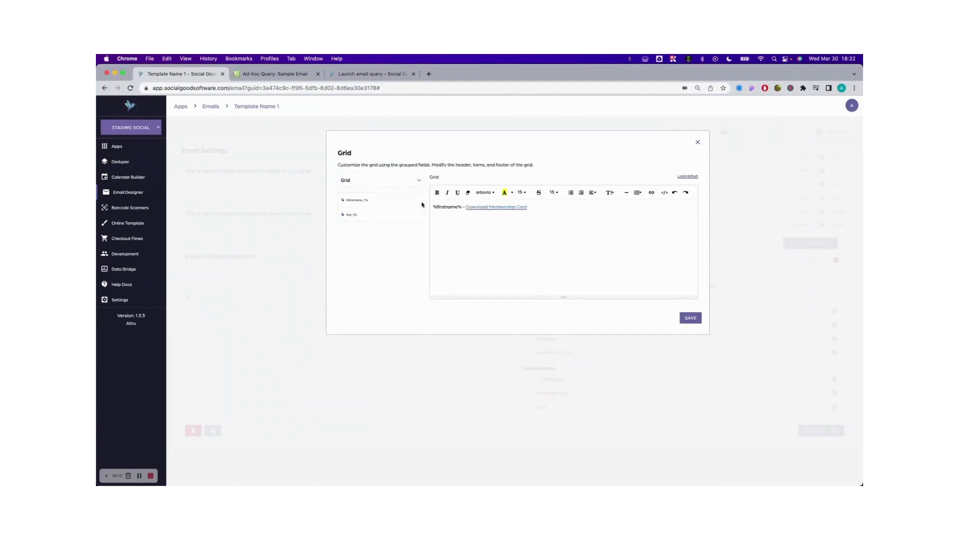
{"action": "left_click", "coordinate": [687, 177]}
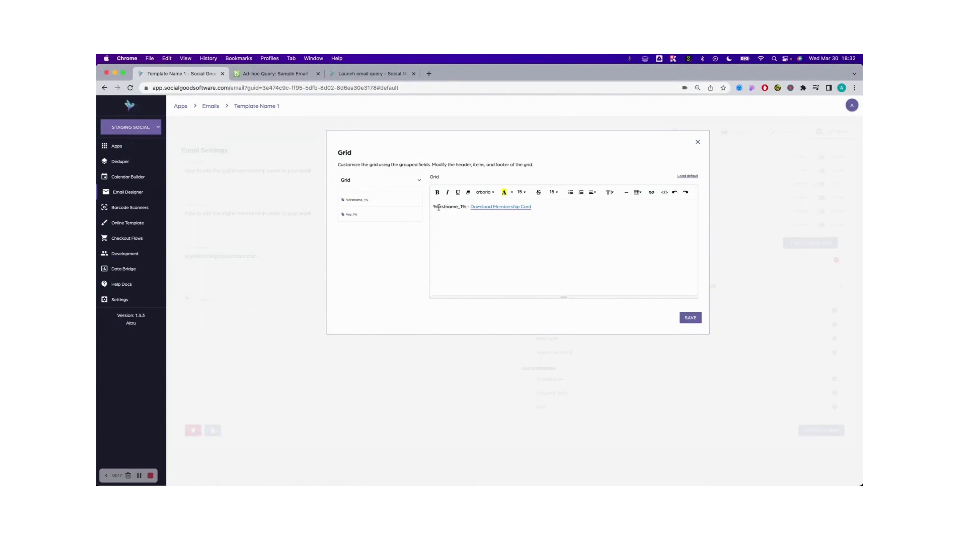
{"action": "left_click_drag", "start_coordinate": [432, 207], "coordinate": [468, 207]}
{"action": "left_click", "coordinate": [493, 207]}
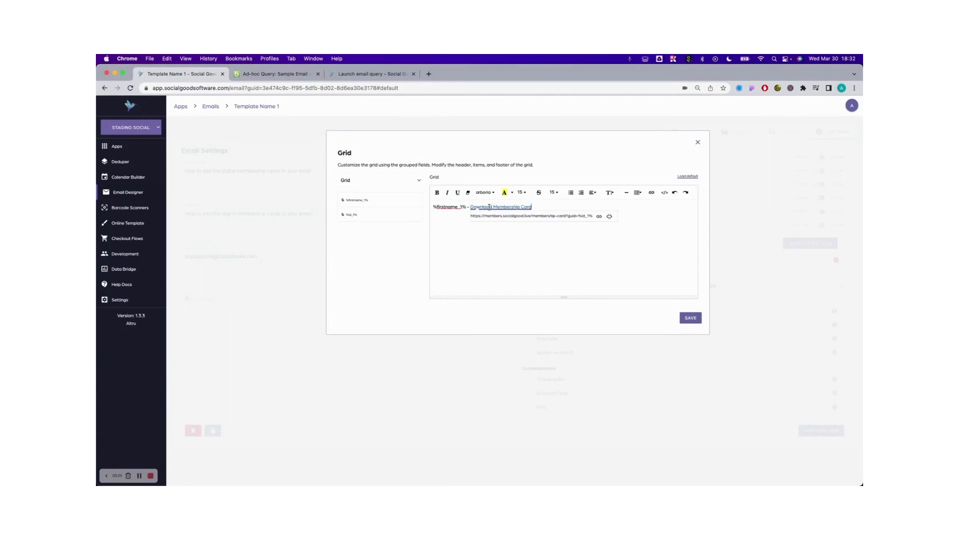
{"action": "left_click", "coordinate": [449, 206]}
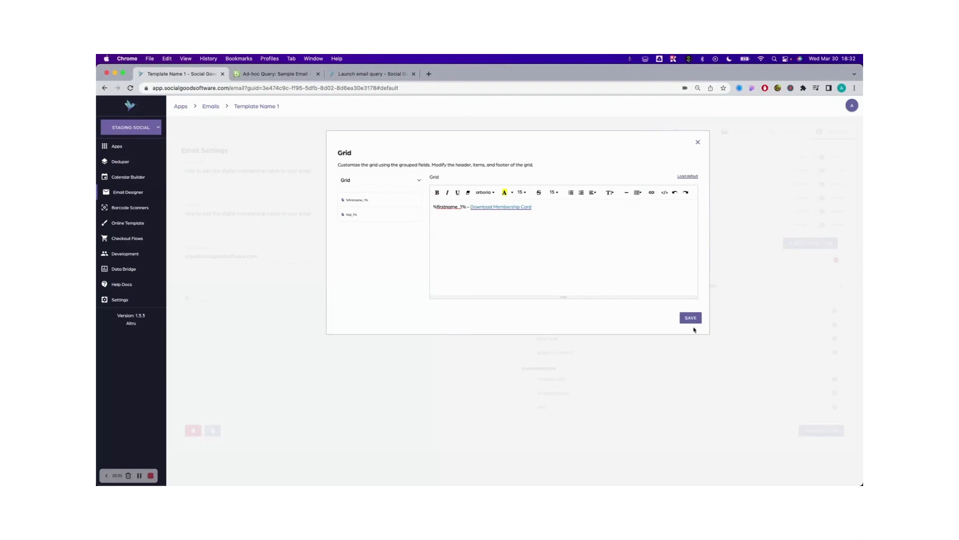
{"action": "left_click", "coordinate": [696, 319]}
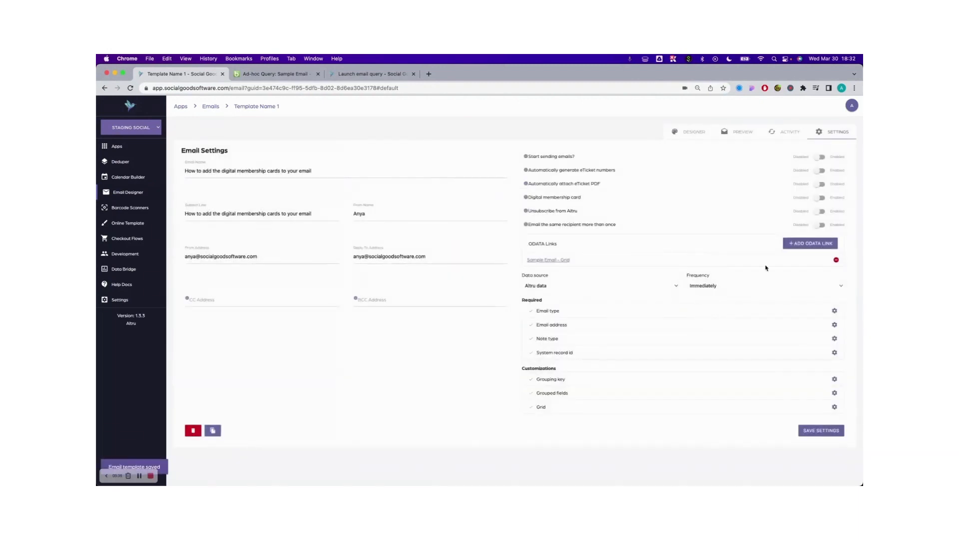
- Preview the template with the found recipient's email and check its greeting and message text
{"action": "left_click", "coordinate": [698, 134]}
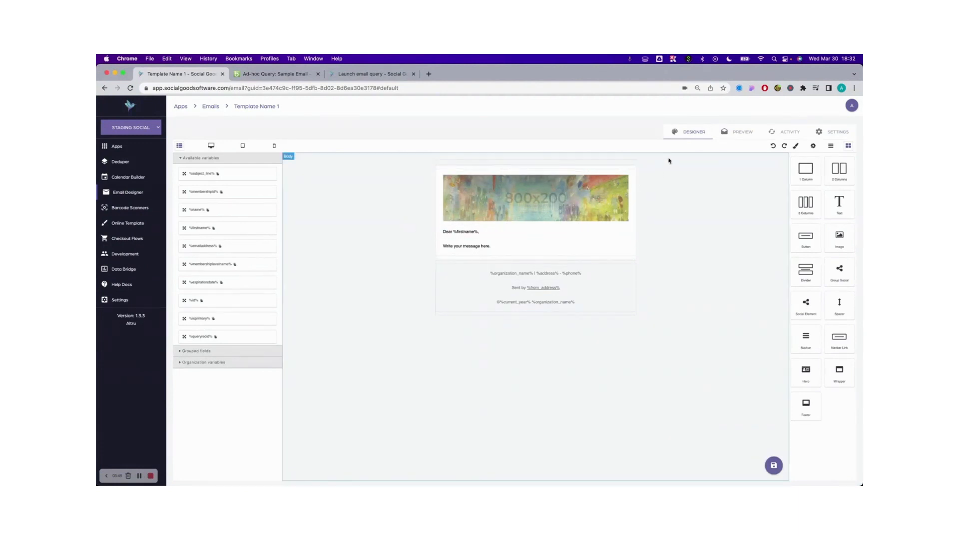
{"action": "left_click", "coordinate": [744, 131]}
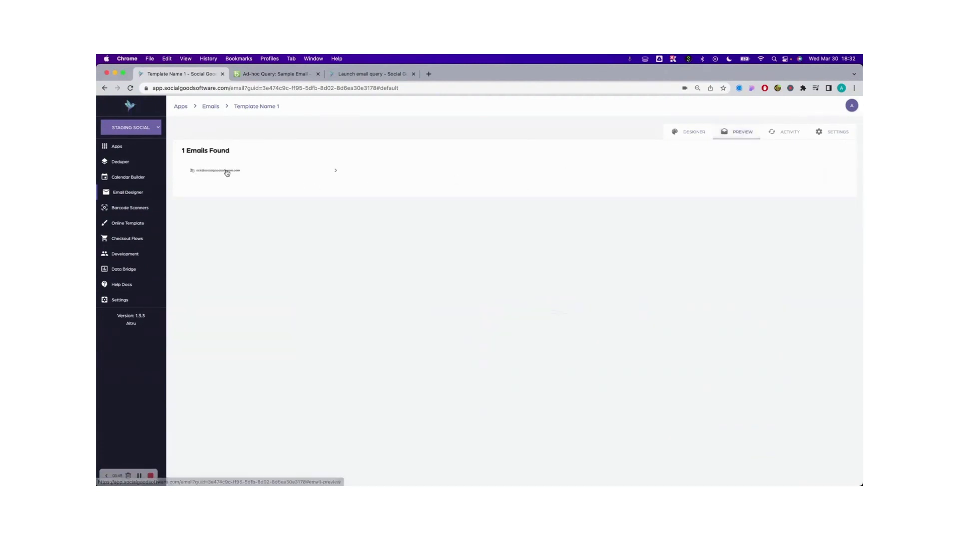
{"action": "left_click", "coordinate": [213, 171]}
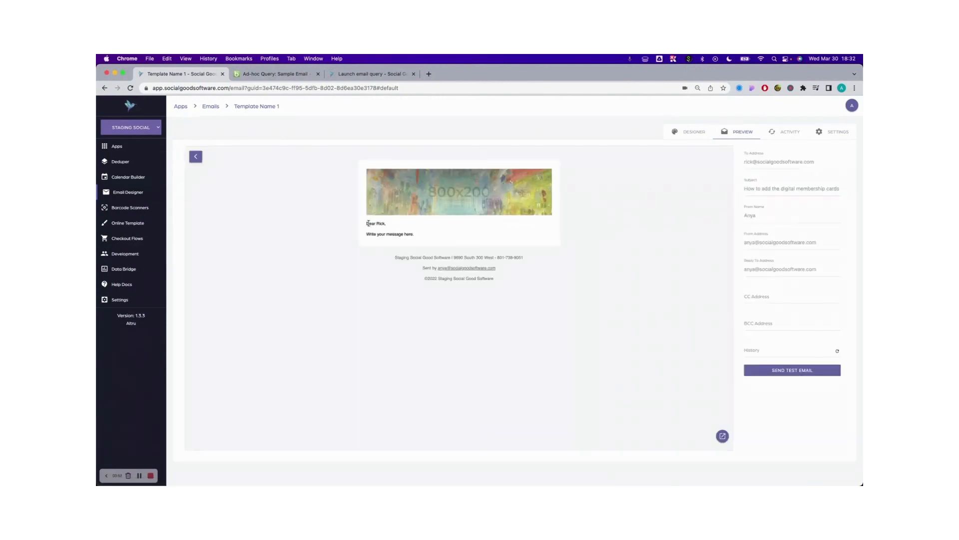
{"action": "left_click_drag", "start_coordinate": [368, 223], "coordinate": [428, 227]}
{"action": "left_click_drag", "start_coordinate": [367, 234], "coordinate": [452, 236]}
- Insert the %grid% grouped-field variable between the greeting and "Write your message here." in the email design, and save the template
{"action": "left_click", "coordinate": [693, 133]}
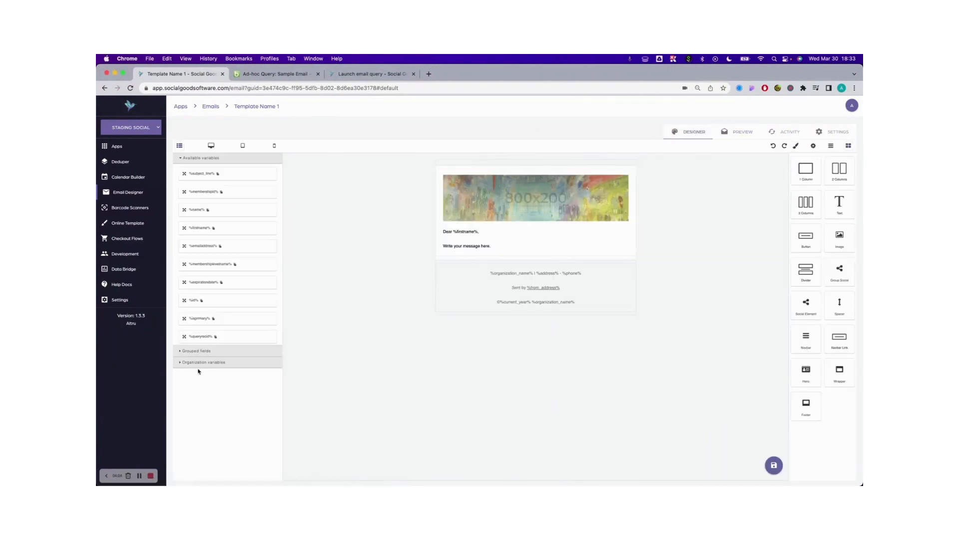
{"action": "left_click", "coordinate": [181, 352]}
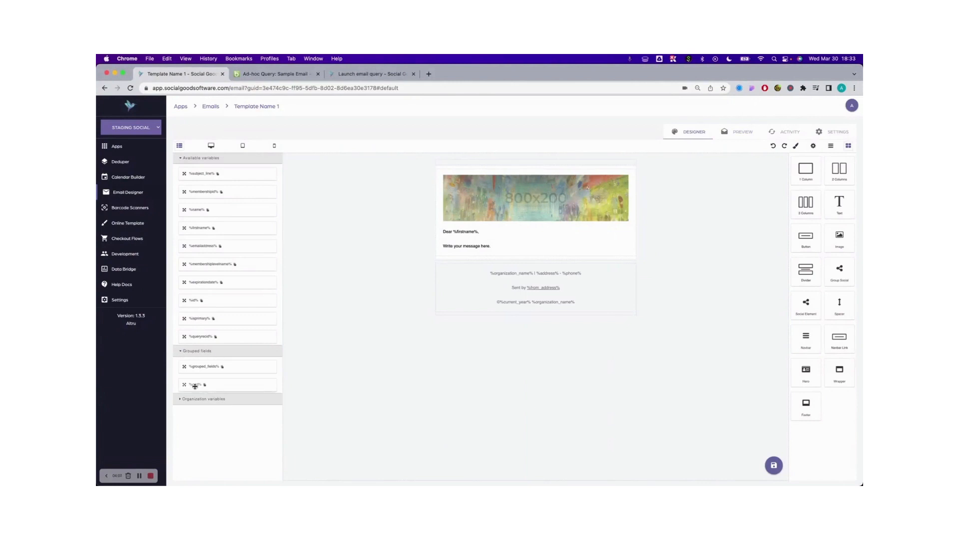
{"action": "left_click_drag", "start_coordinate": [194, 385], "coordinate": [515, 241]}
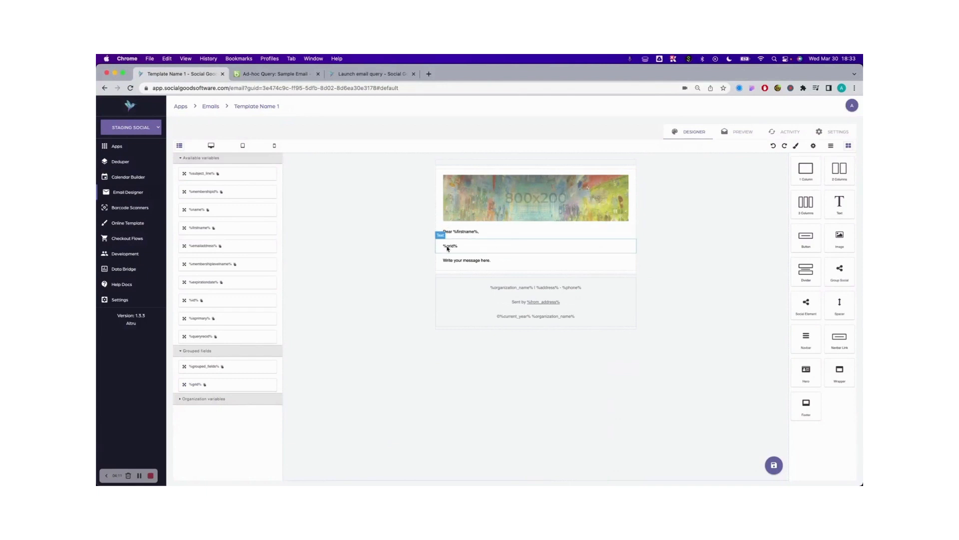
{"action": "left_click", "coordinate": [774, 466]}
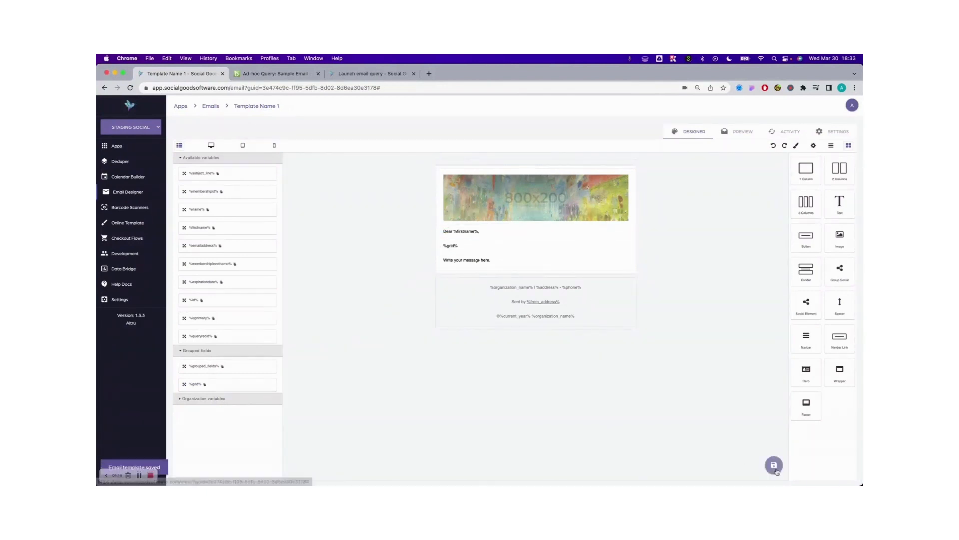
- Preview the recipient's email again and check the grid line's first name and Download Membership Card link
{"action": "left_click", "coordinate": [738, 133]}
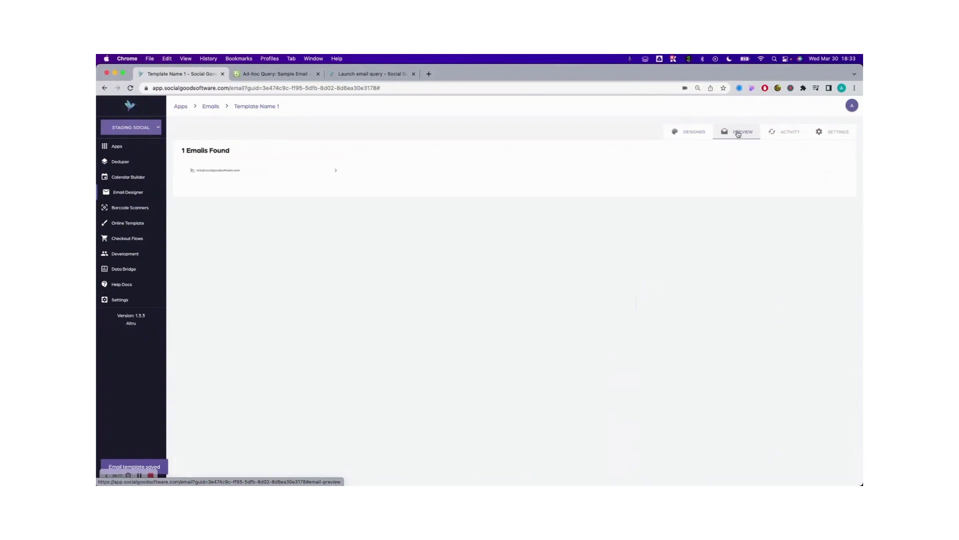
{"action": "left_click", "coordinate": [226, 171]}
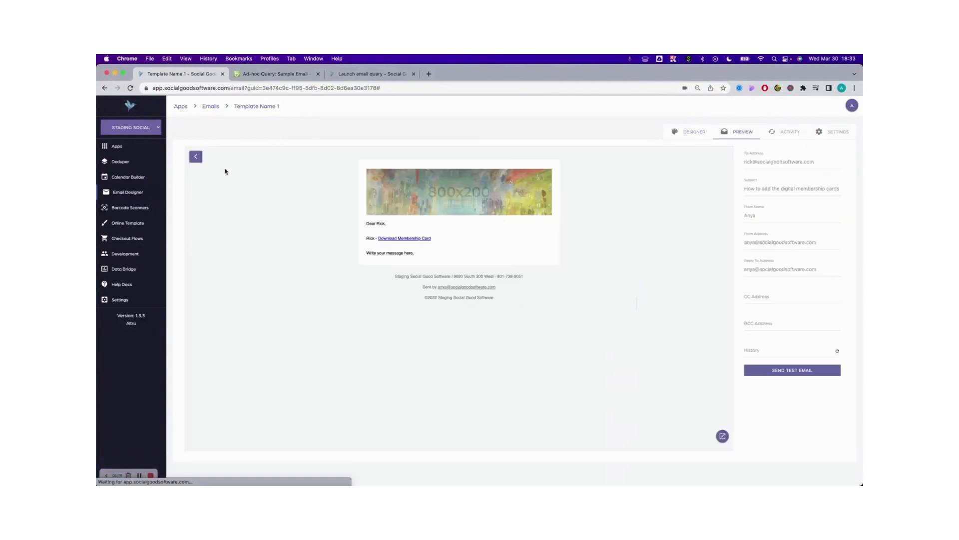
{"action": "left_click_drag", "start_coordinate": [365, 240], "coordinate": [450, 240]}
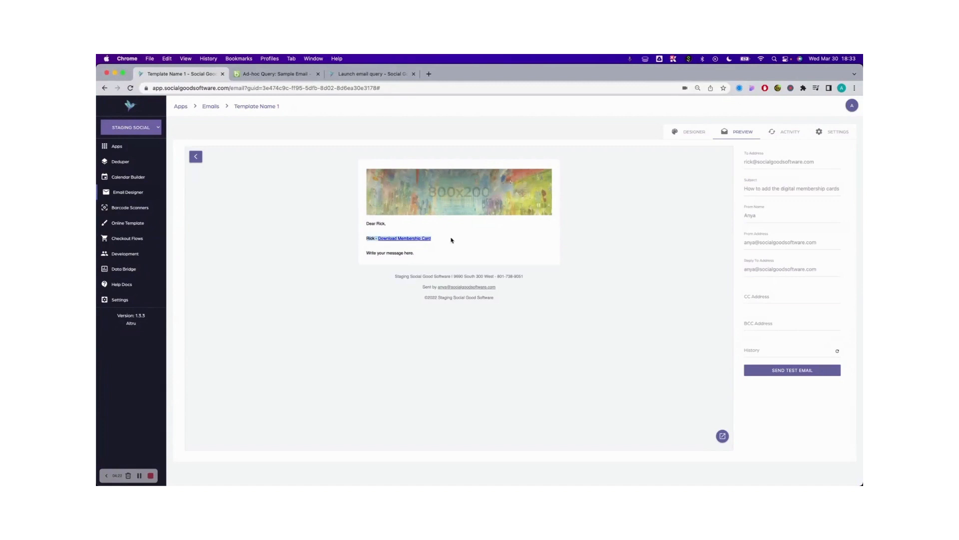
{"action": "left_click", "coordinate": [369, 238]}
{"action": "left_click_drag", "start_coordinate": [437, 238], "coordinate": [378, 238]}
{"action": "left_click", "coordinate": [381, 241]}
- Follow the Download Membership Card link, flip the digital card to view its other side, and return to the email template
{"action": "left_click", "coordinate": [407, 240]}
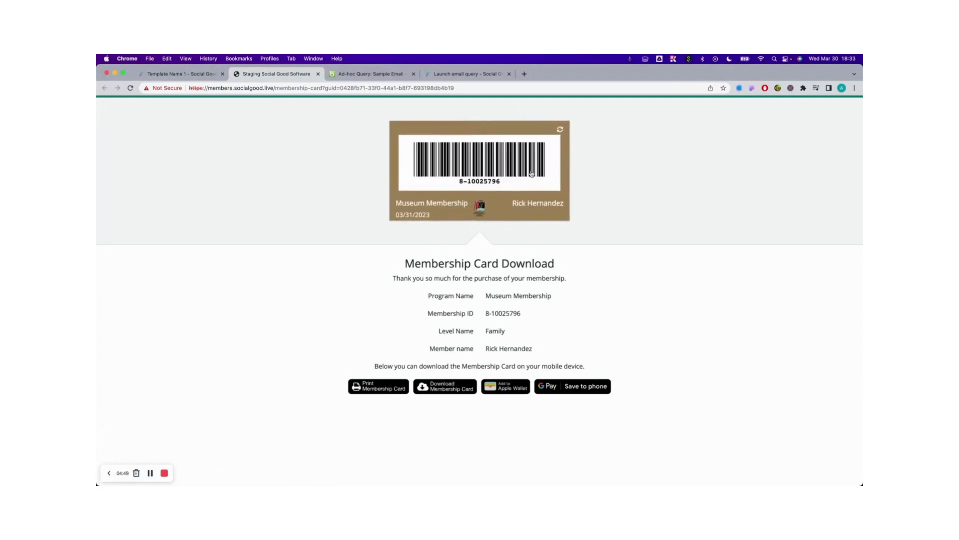
{"action": "left_click", "coordinate": [524, 183]}
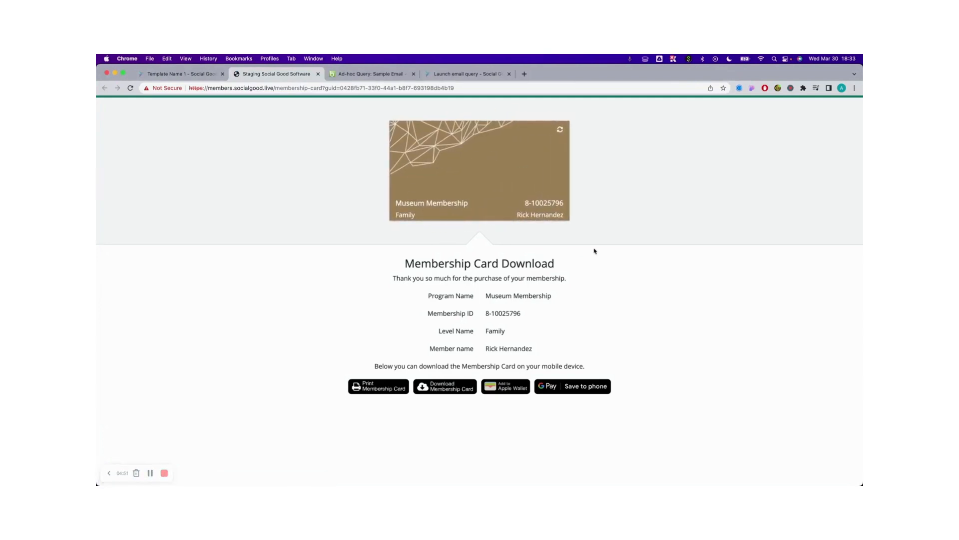
{"action": "left_click", "coordinate": [180, 74]}
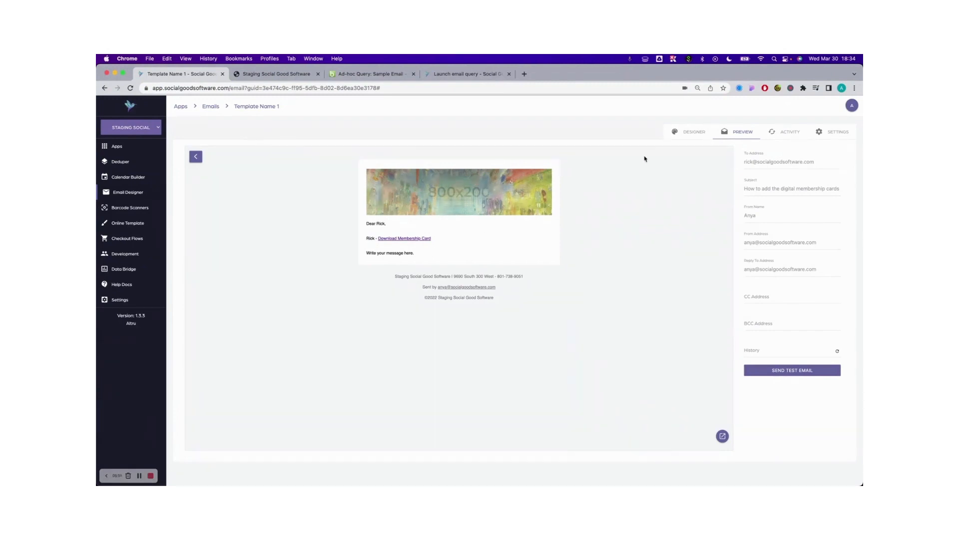
- Review the Grouped fields and Grid customizations in the email settings
{"action": "left_click", "coordinate": [694, 132]}
{"action": "left_click", "coordinate": [833, 132]}
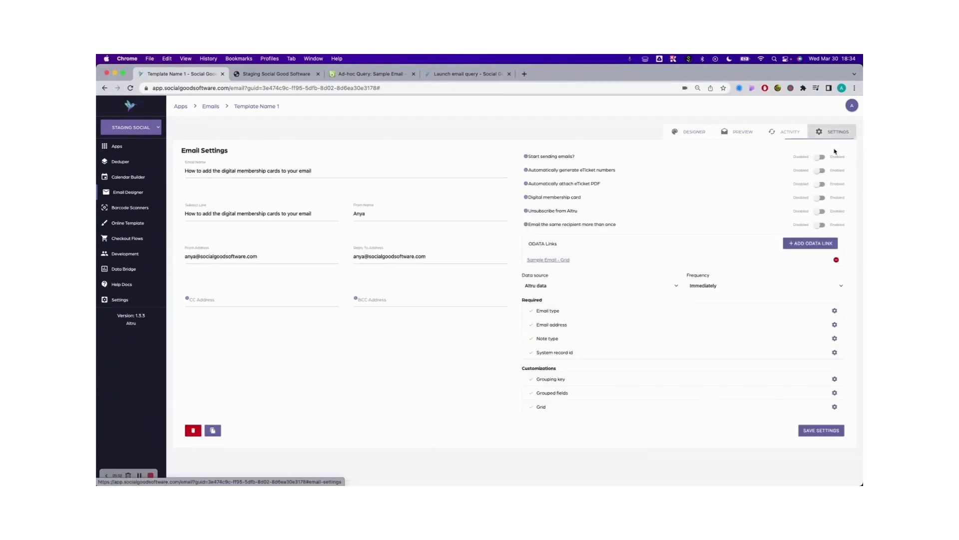
{"action": "triple_click", "coordinate": [538, 393]}
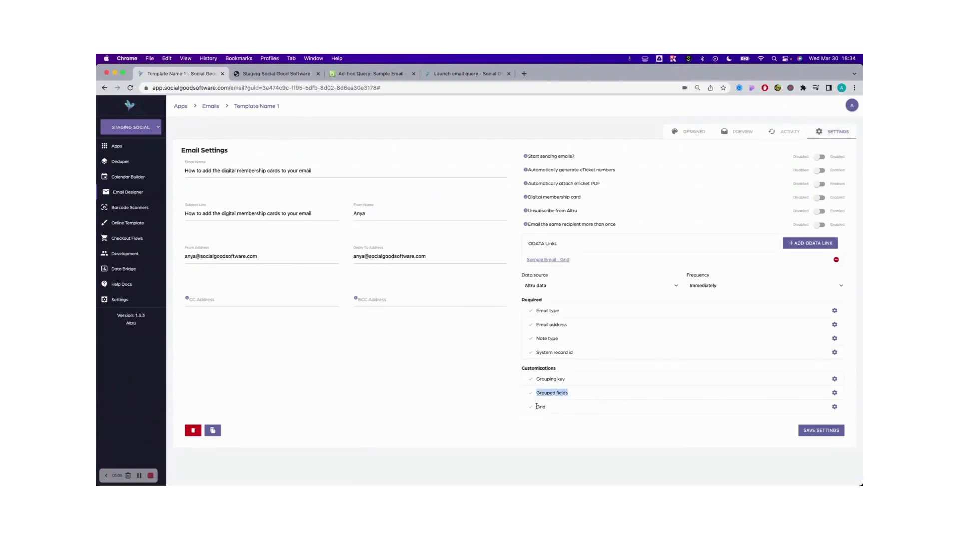
{"action": "triple_click", "coordinate": [537, 406]}
{"action": "left_click", "coordinate": [386, 363]}
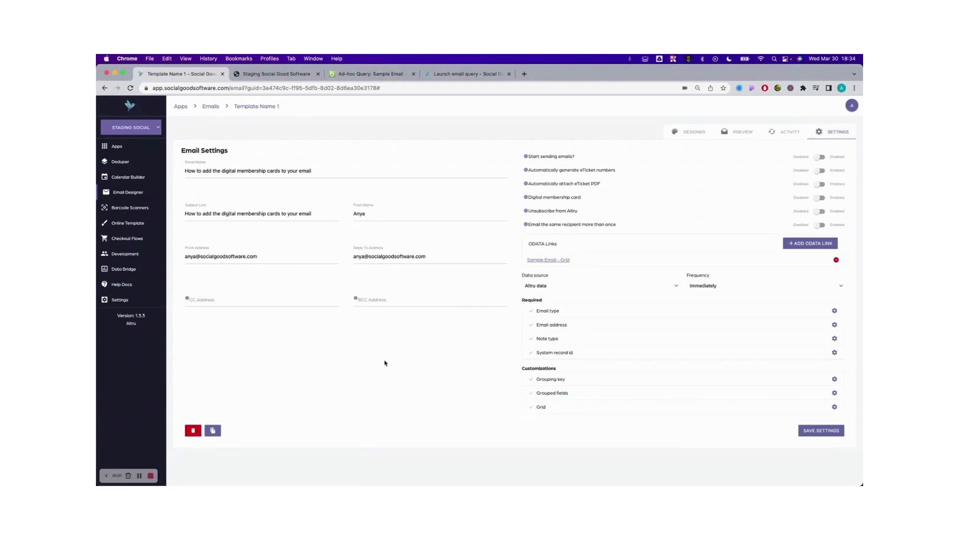